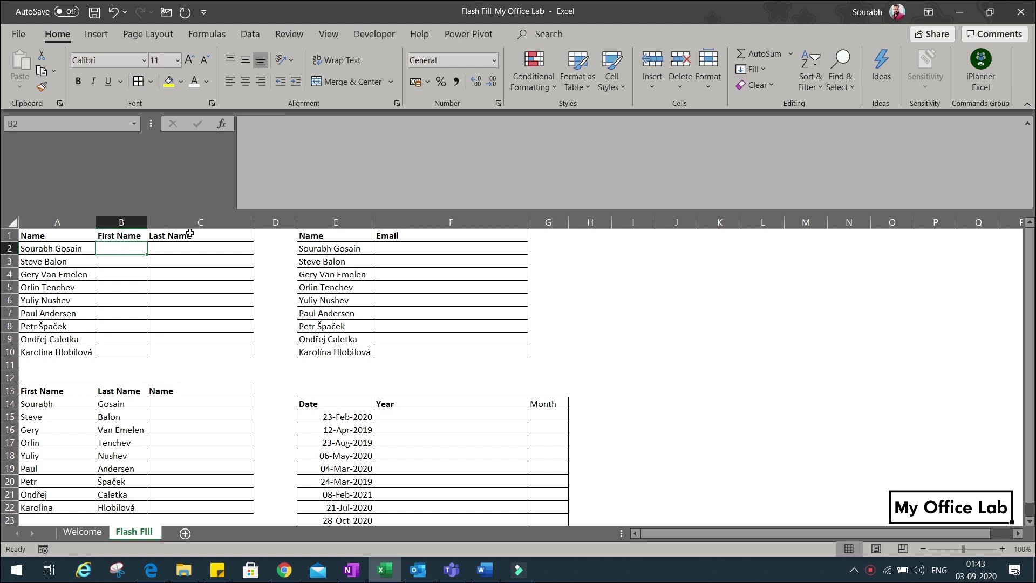
Type example first names in B2 and B3, accepting Flash Fill's first names for B4:B10.
left_click(127, 252)
key("Return")
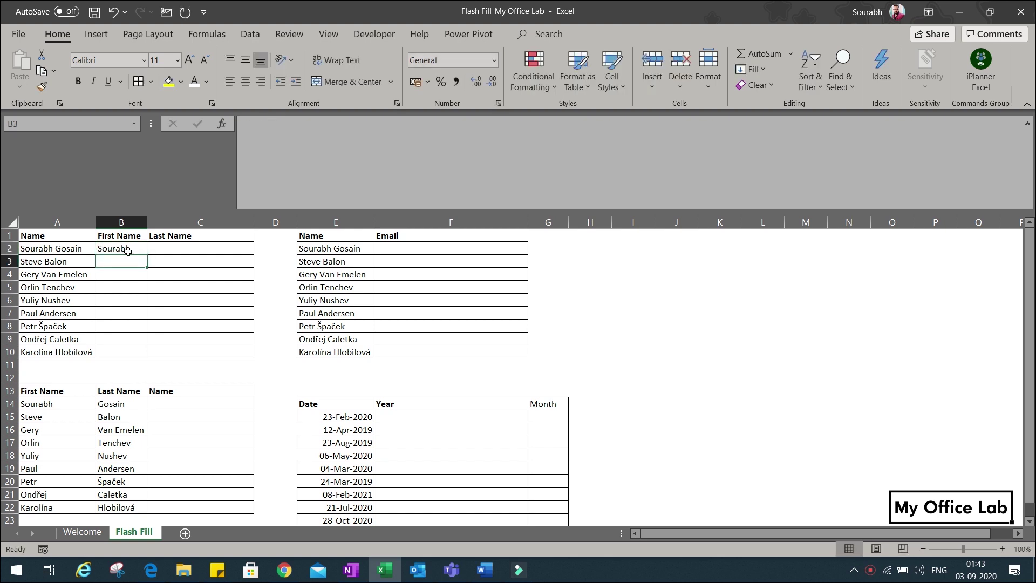
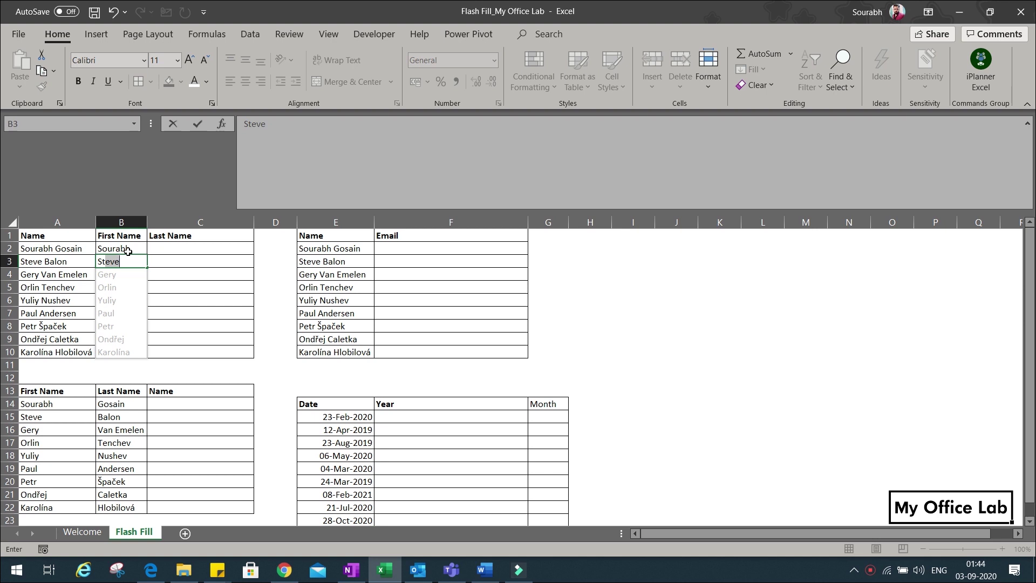
key("Return")
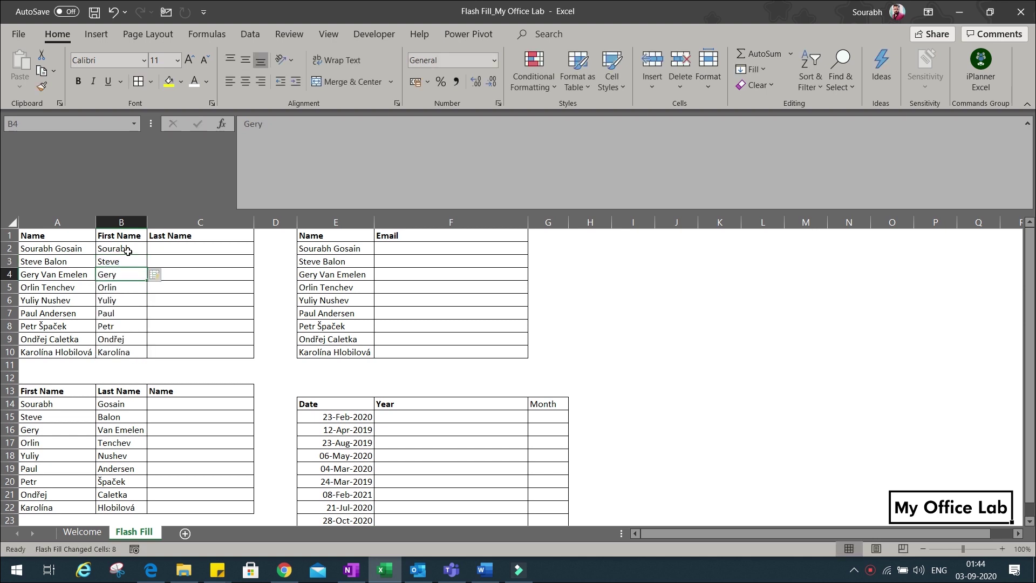
key("Up")
key("Up")
key("Up")
key("Right")
key("Down")
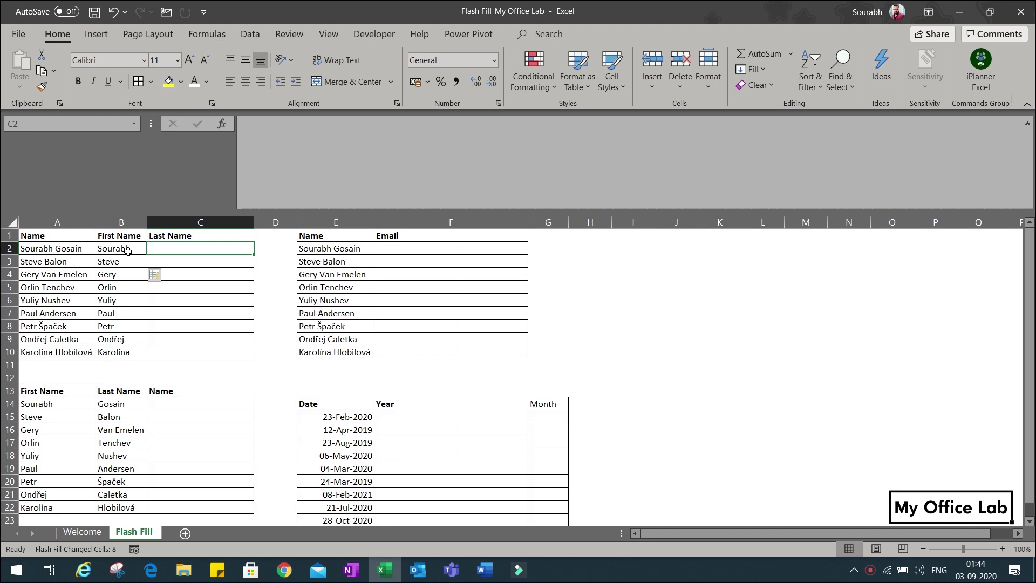
Type the first surname in C2, start the second in C3, and accept Flash Fill's surnames.
key("Return")
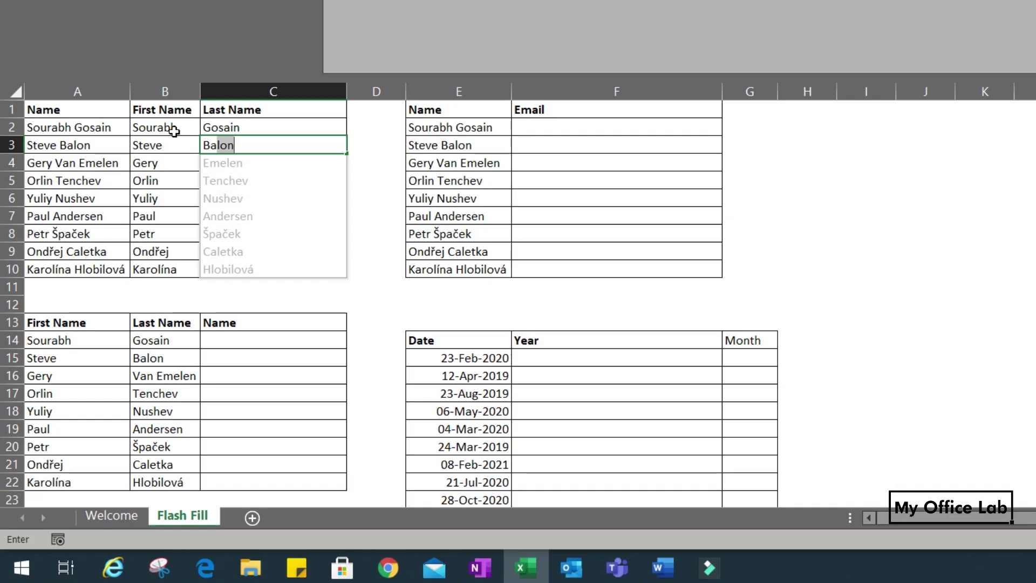
key("Return")
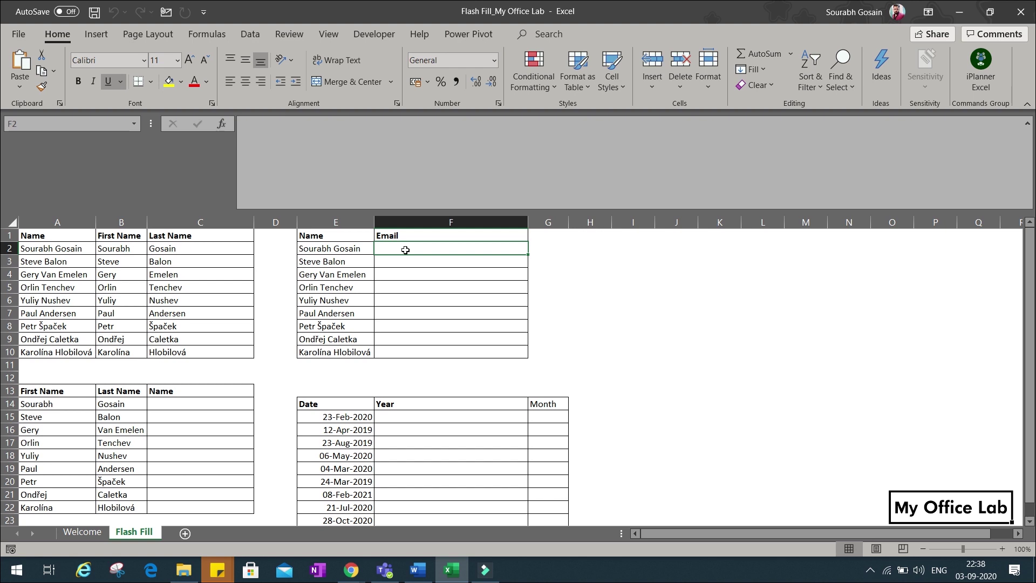
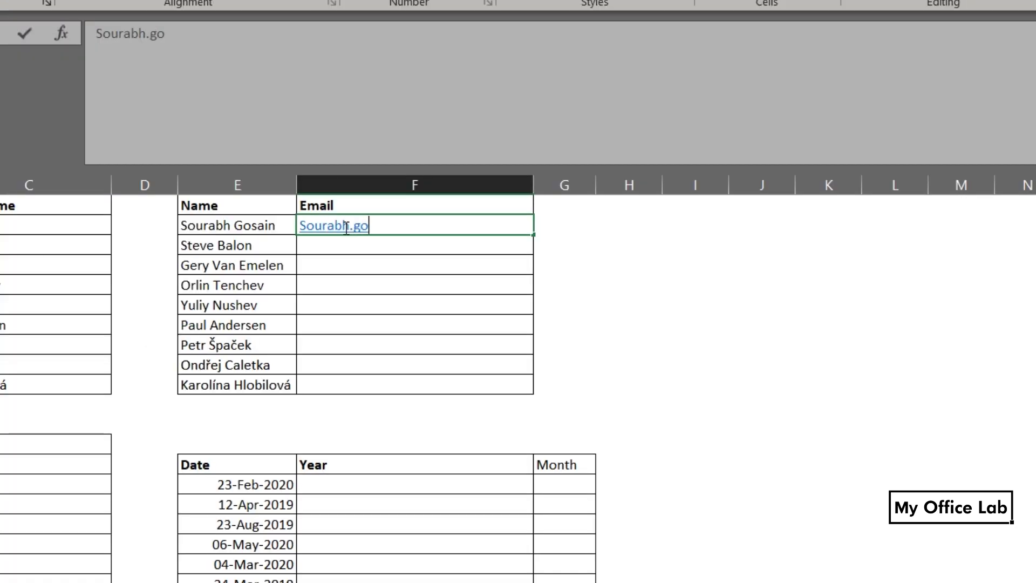
Enter an example first.last company e-mail address in F2, then Flash Fill the remaining emails.
key("Return")
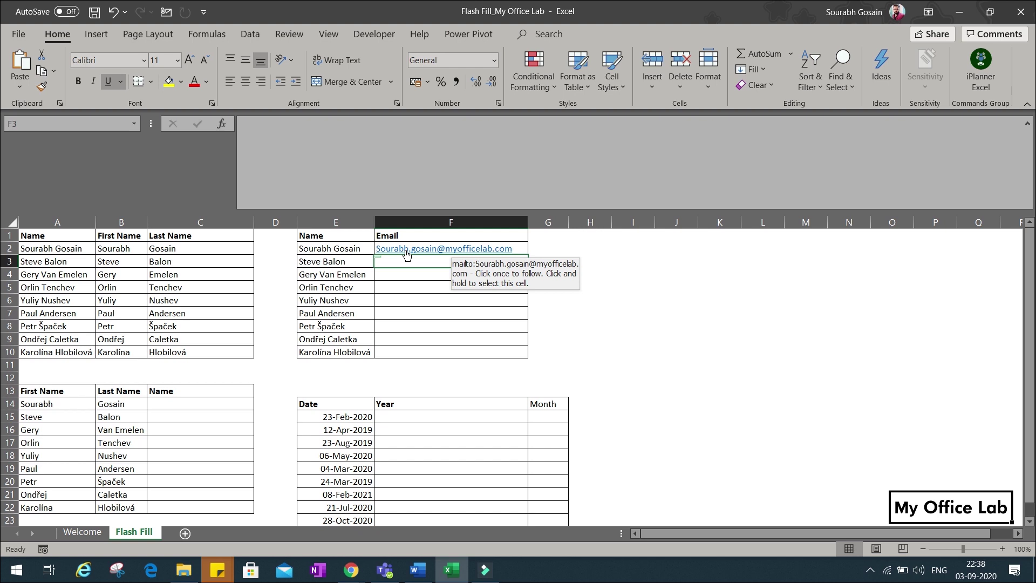
key("ctrl+e")
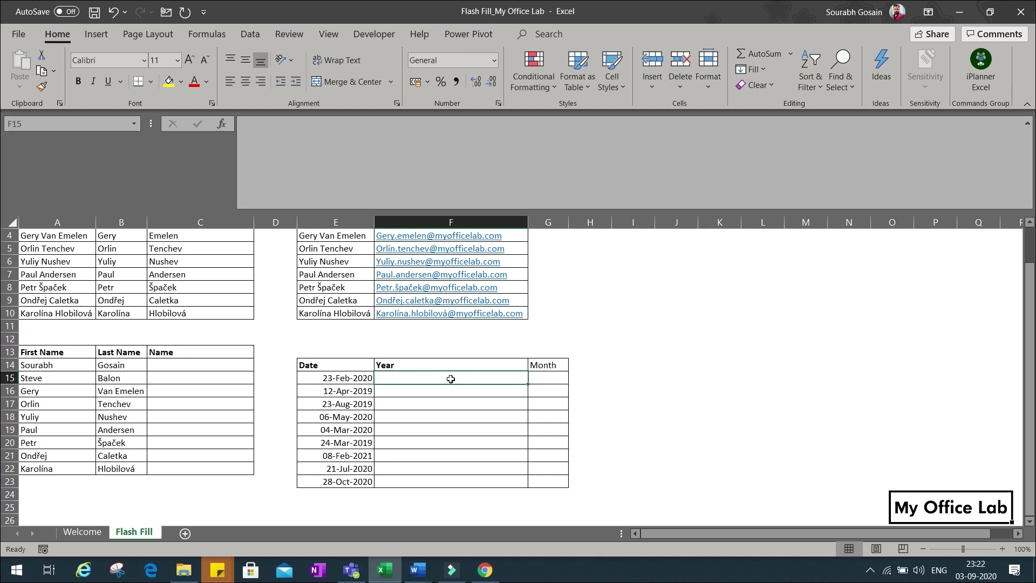
Enter years 2020 and 2019 as examples and accept Flash Fill's years for every date.
type("2020")
key("Return")
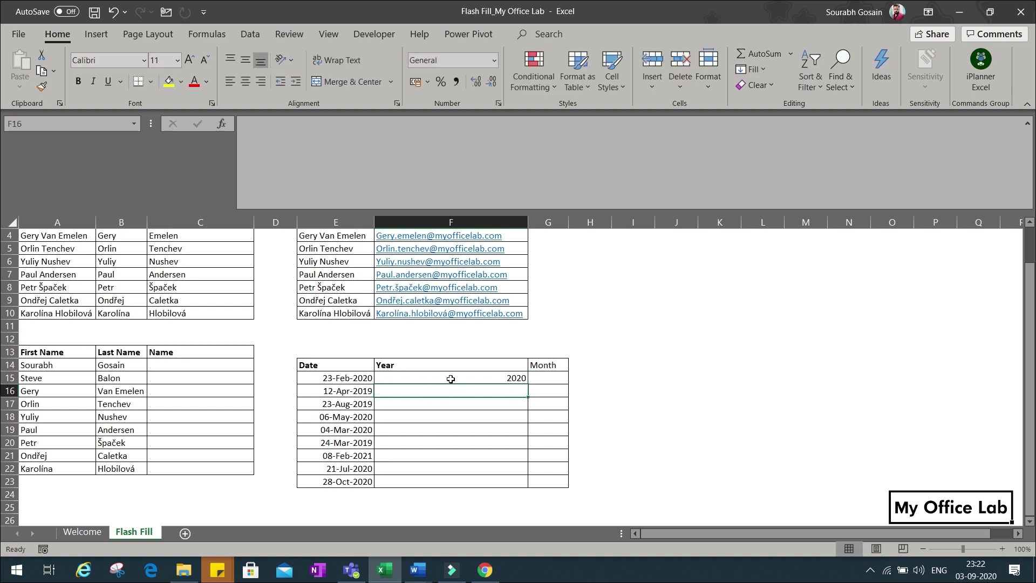
type("2019")
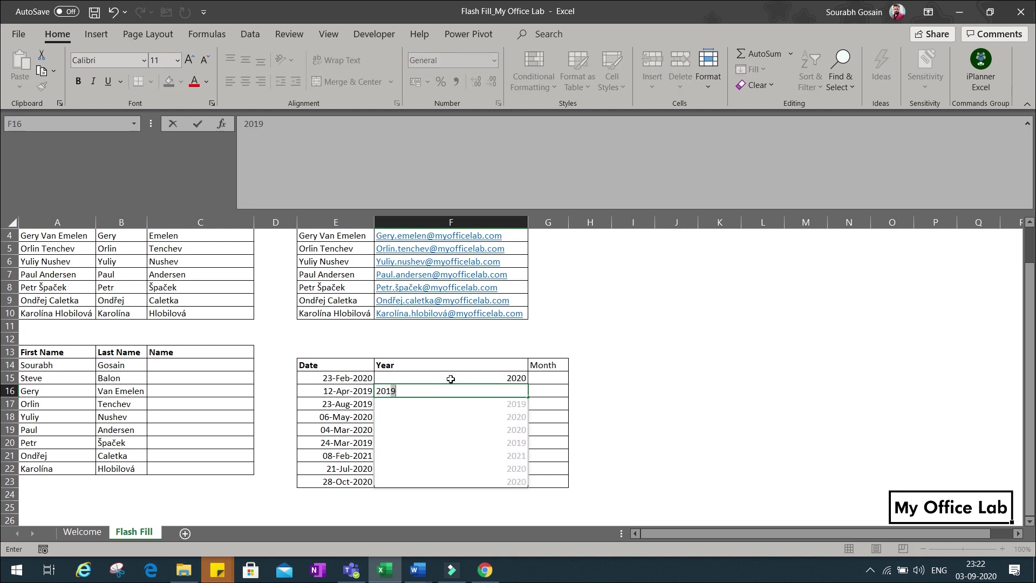
key("Return")
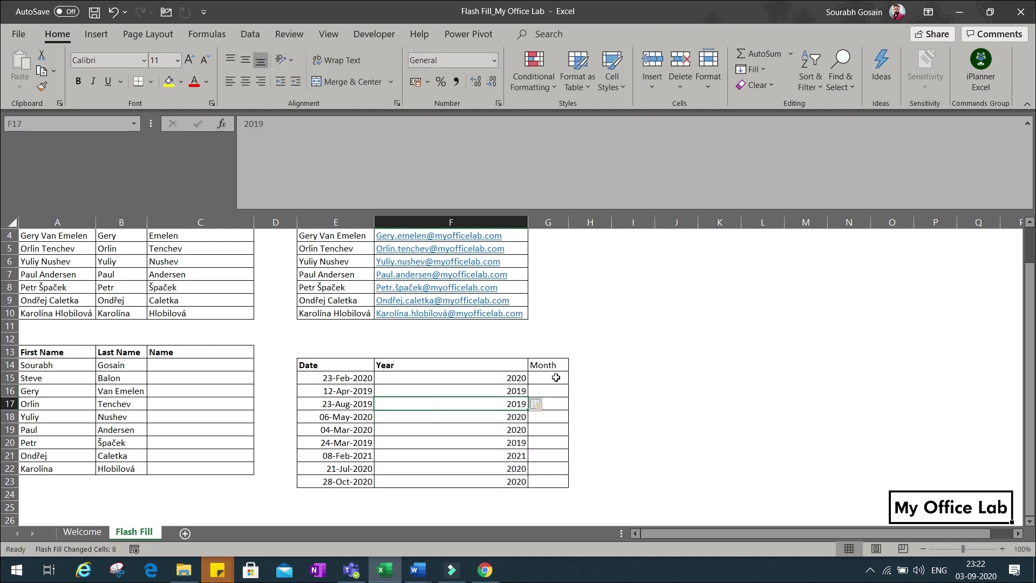
Enter Feb in G15 and Flash Fill the remaining short month names.
left_click(556, 377)
type("Feb")
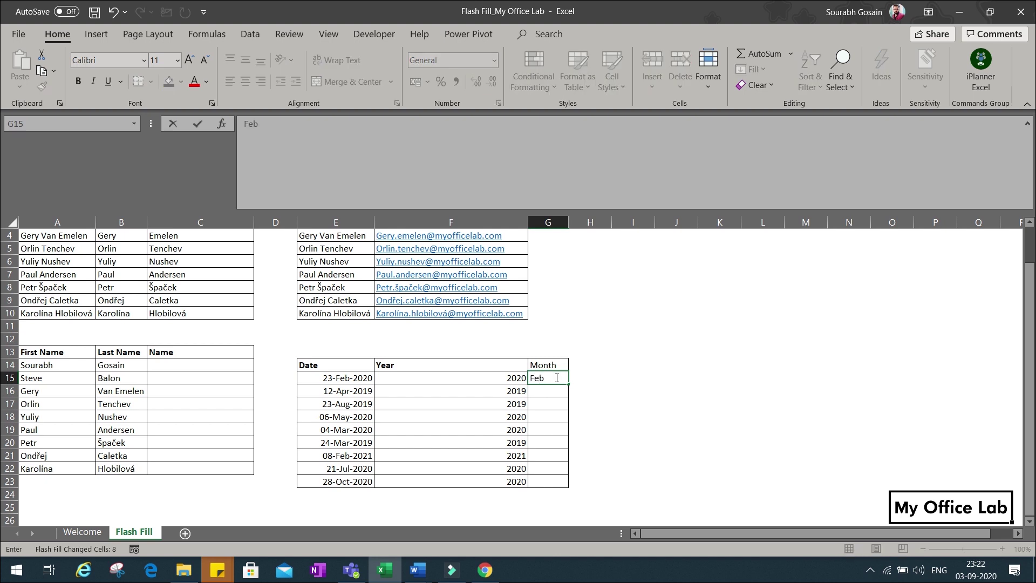
key("Return")
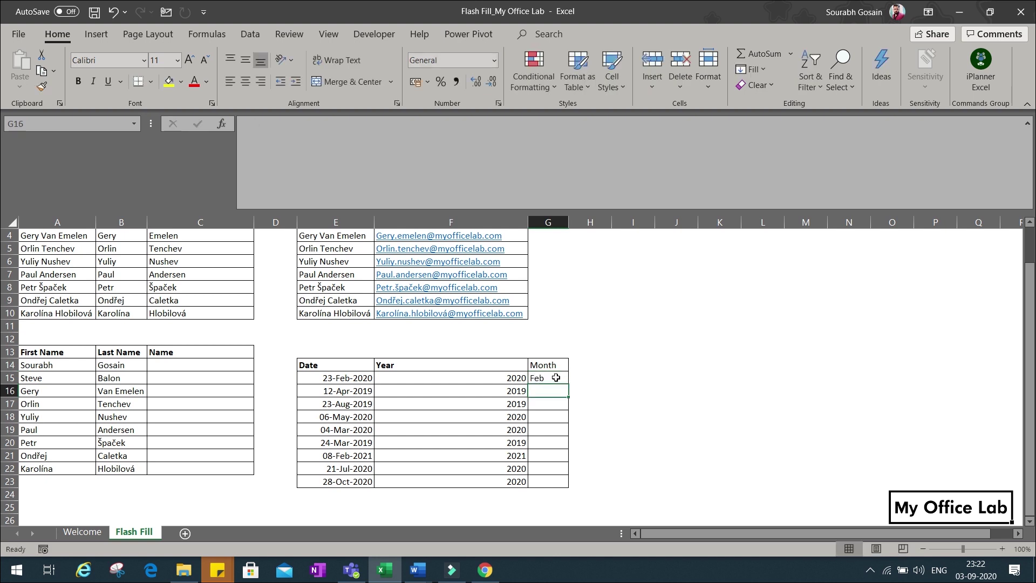
key("ctrl+e")
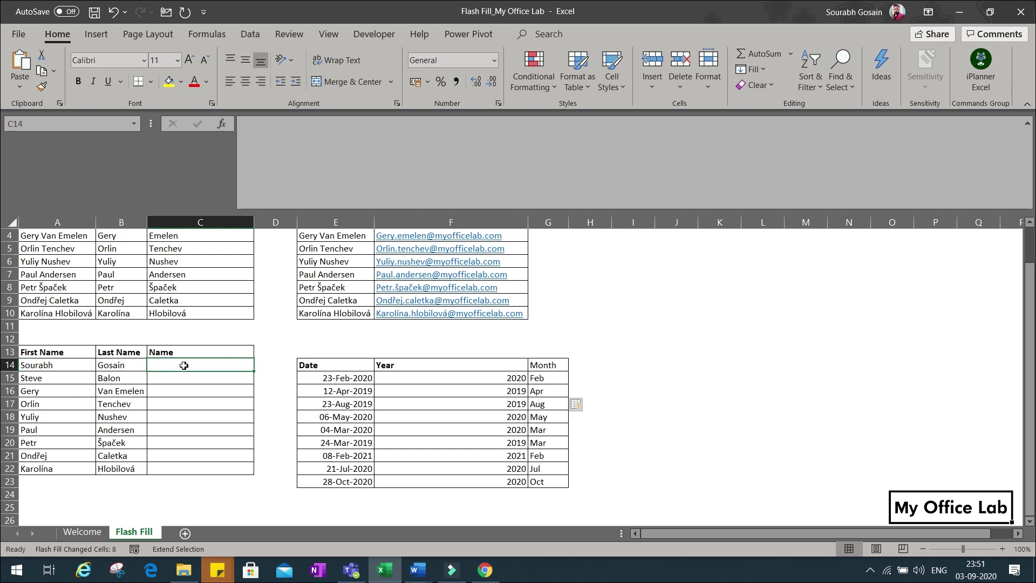
left_click(184, 365)
Type two example full names in C14 and C15, accepting Flash Fill's full names for the rest.
key("Return")
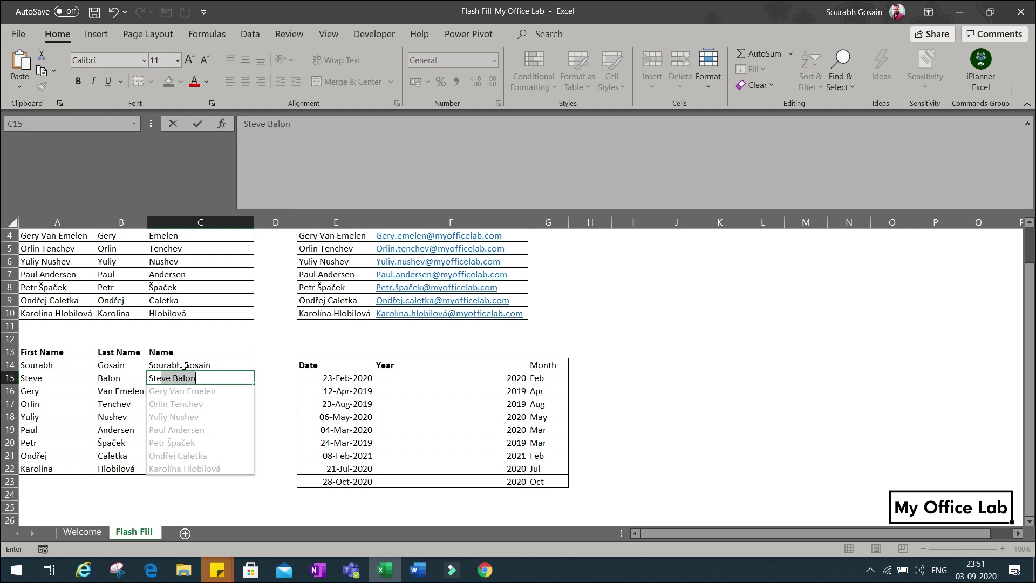
key("Return")
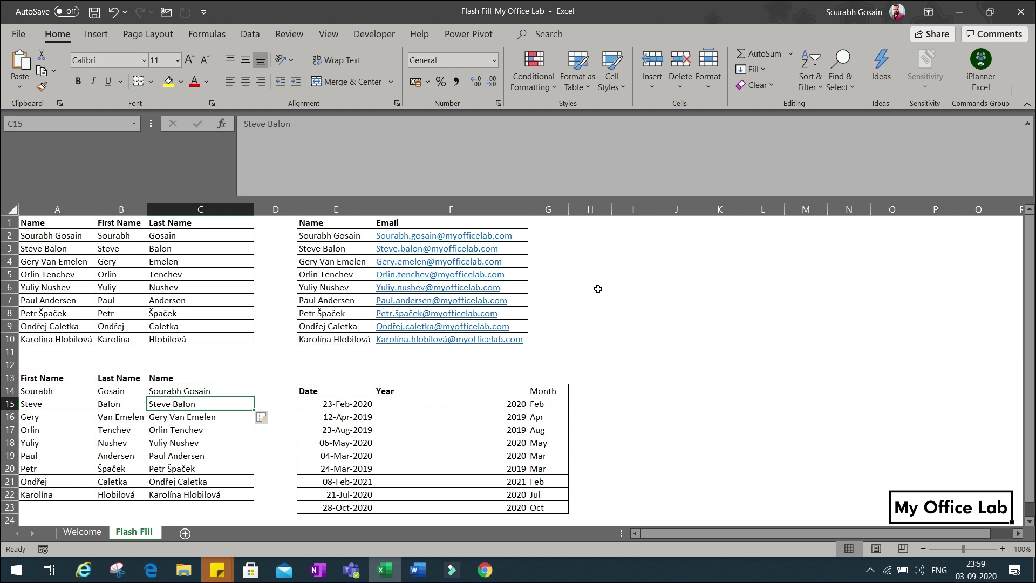
key("F8")
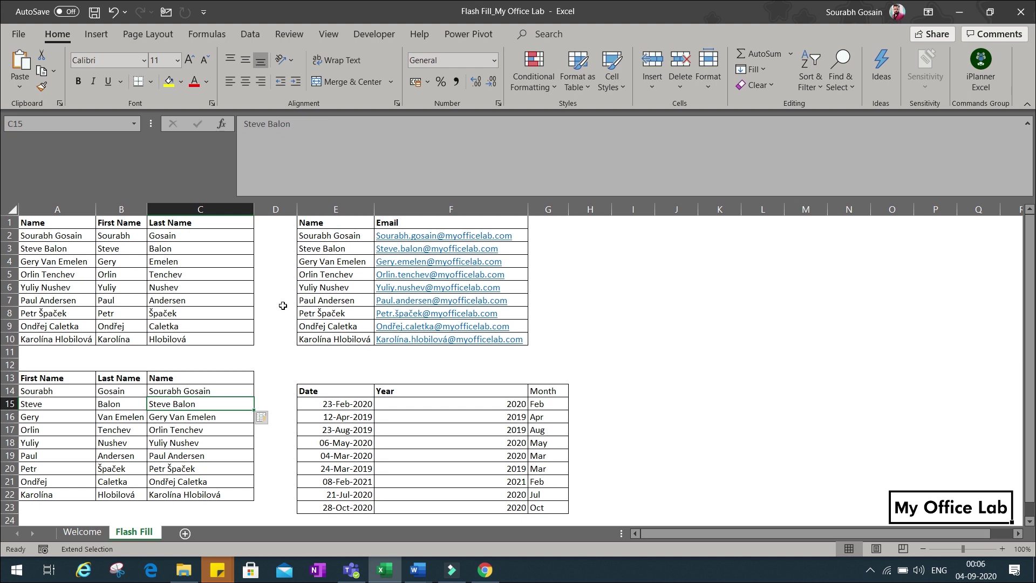